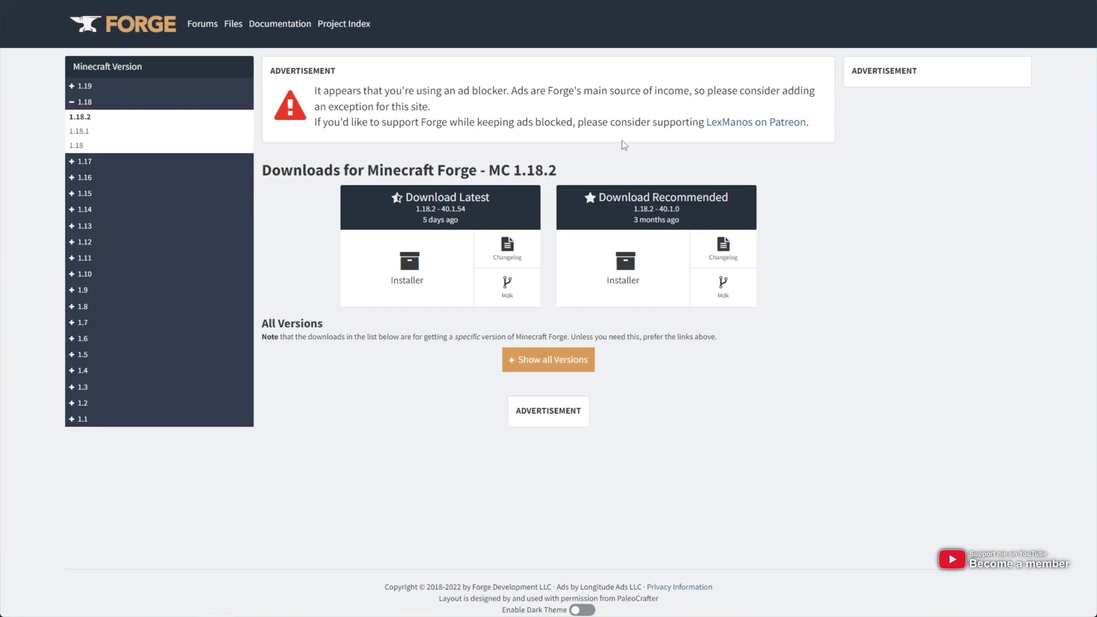
Download the latest Forge installer for Minecraft 1.19, version 41.0.63
click(215, 145)
click(104, 100)
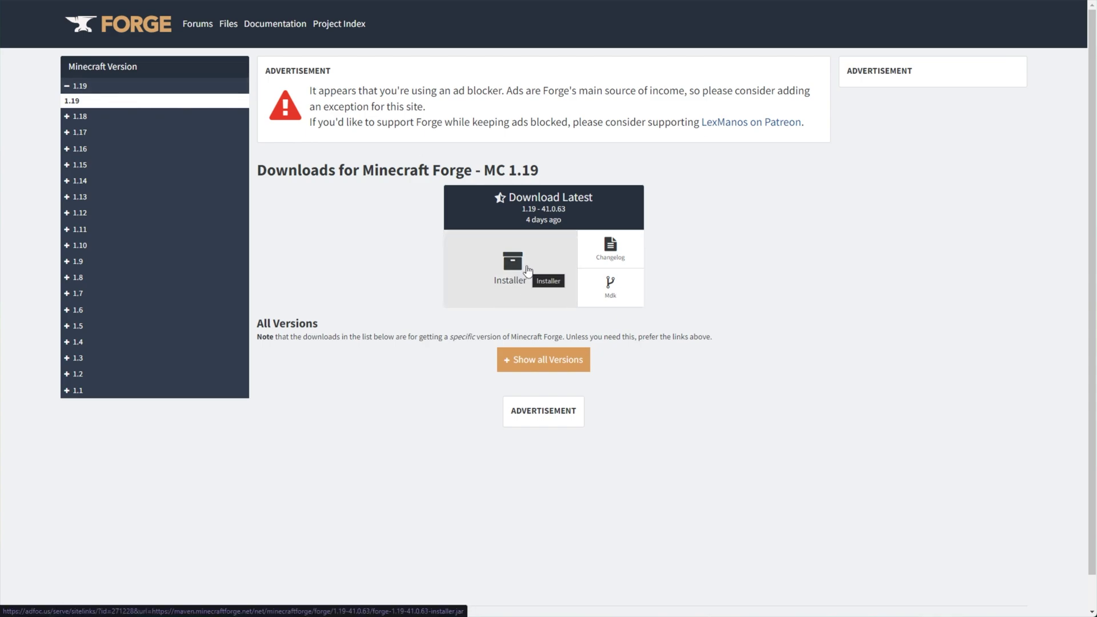
drag(564, 171, 482, 171)
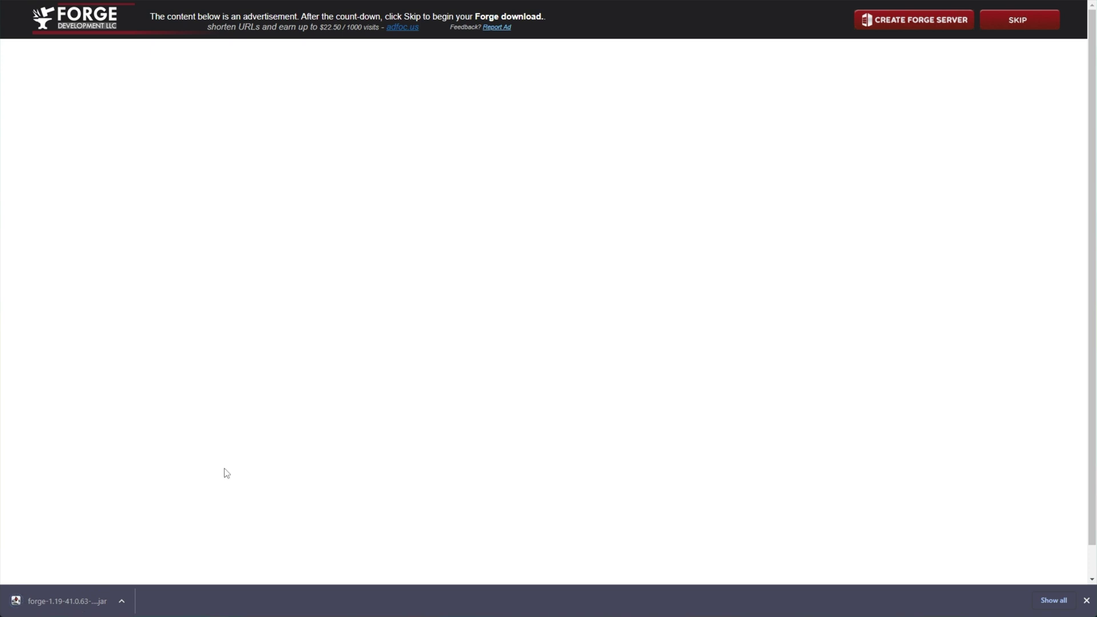
Run the downloaded Forge 1.19-41.0.63 installer and install the client into the default .minecraft folder
click(74, 604)
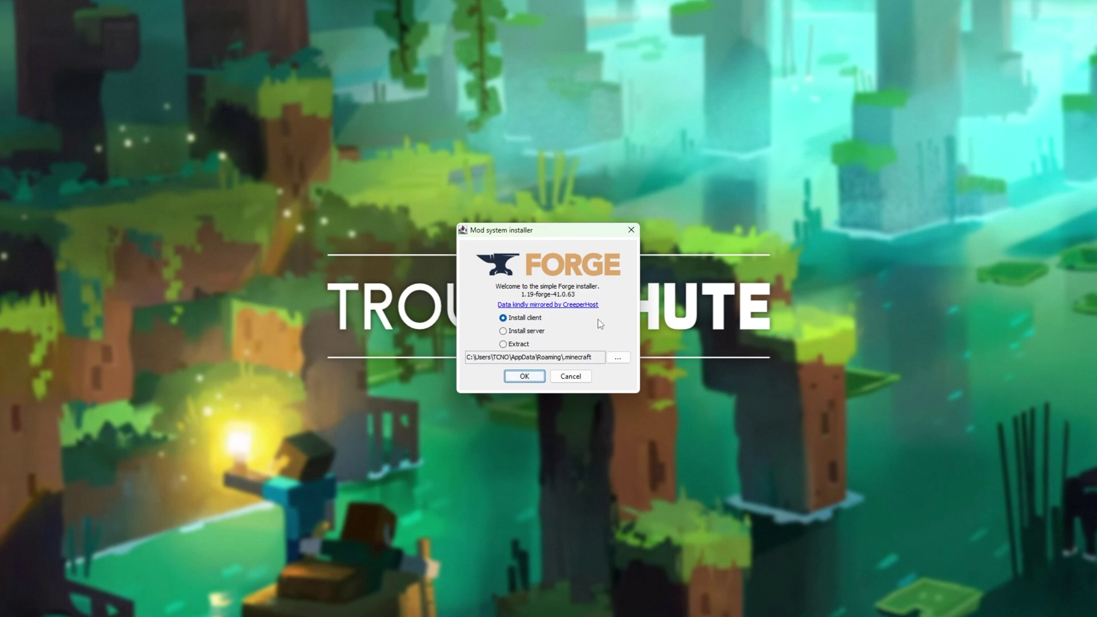
click(524, 376)
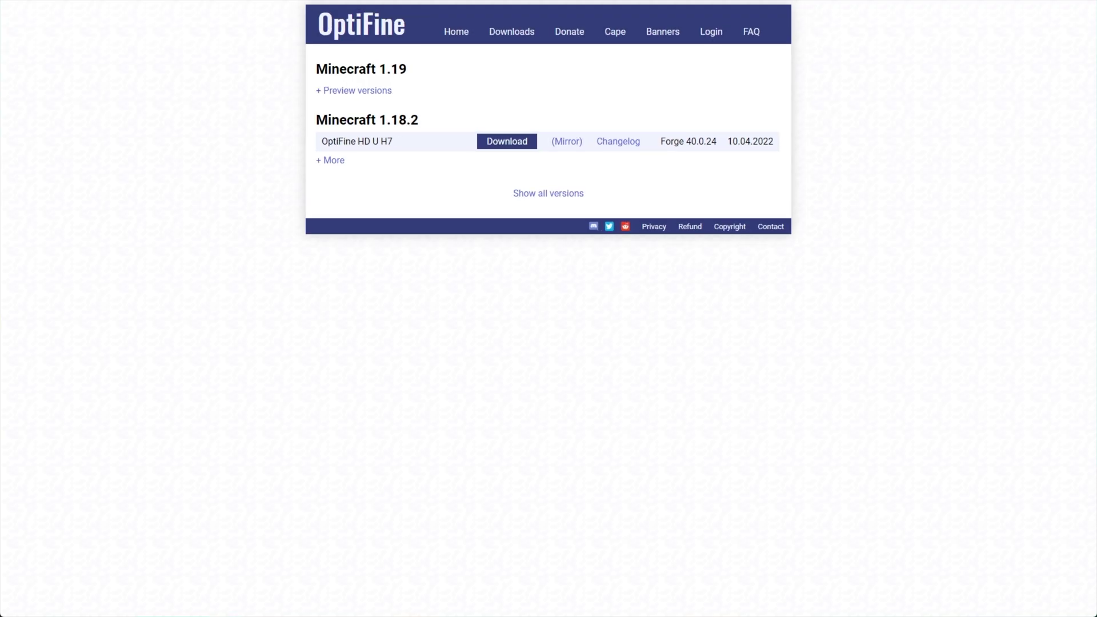
drag(416, 70, 317, 69)
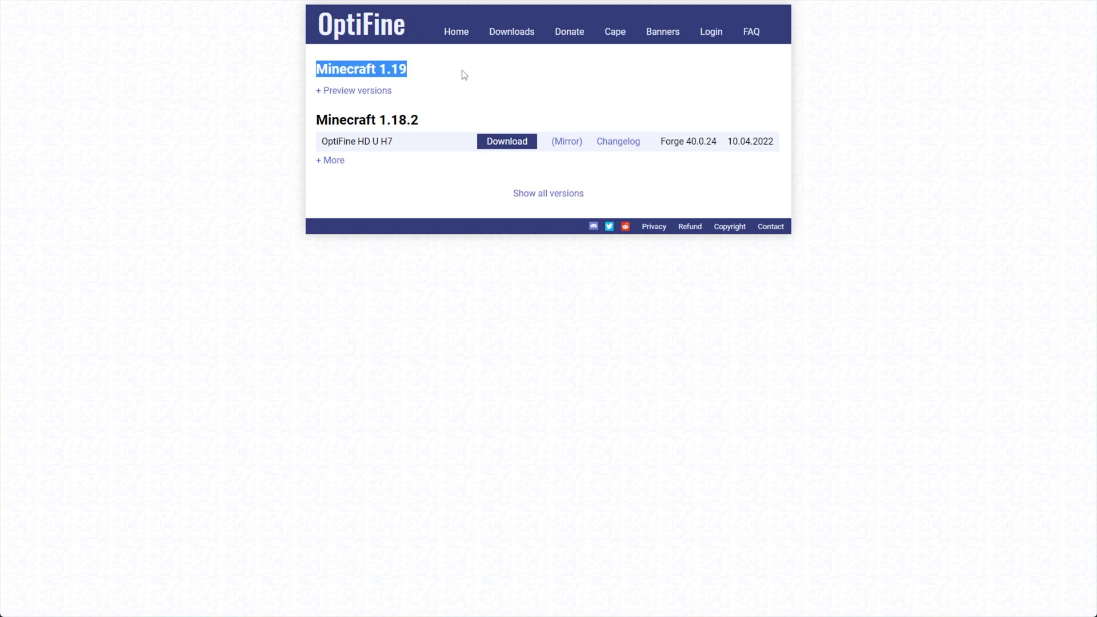
click(561, 194)
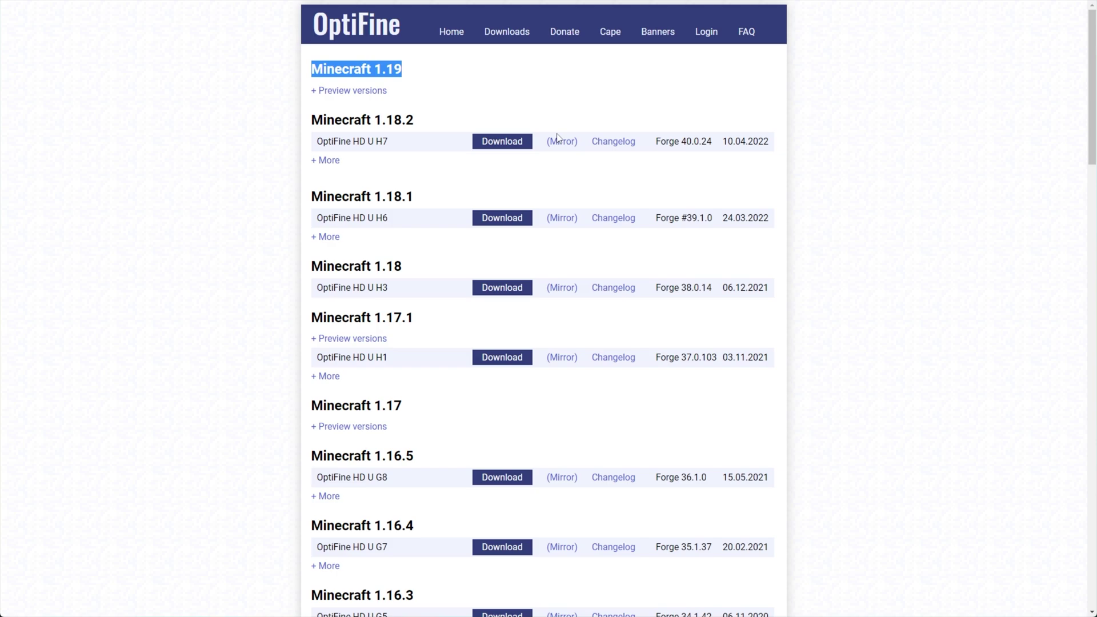
click(473, 93)
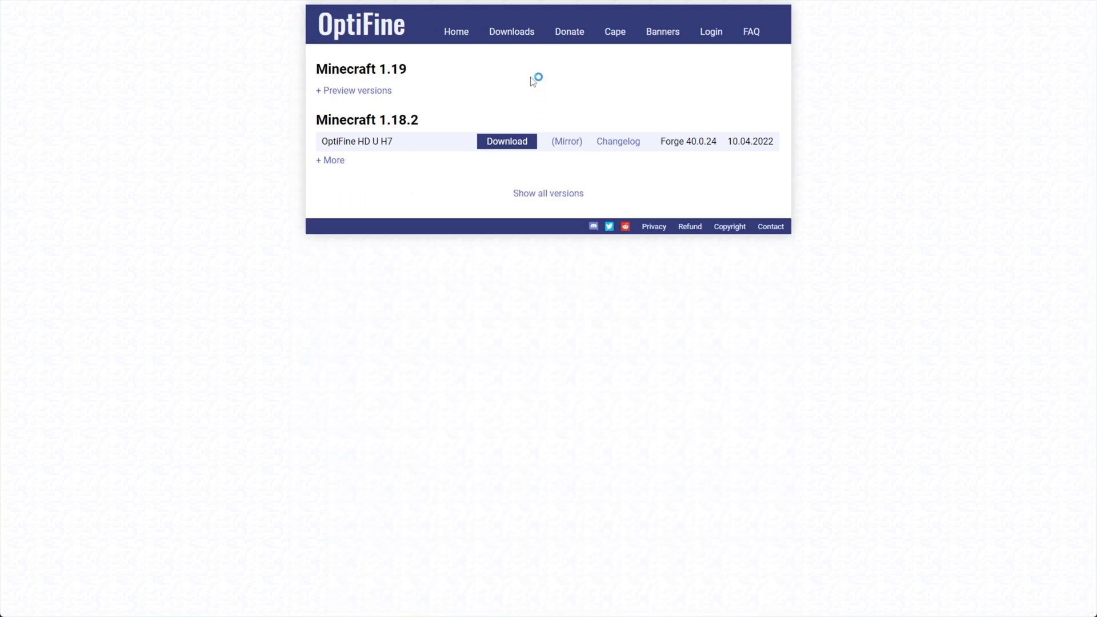
drag(451, 81, 315, 73)
click(415, 63)
Expand the Minecraft 1.19 preview versions on the OptiFine site and download OptiFine HD U H8 pre5
click(334, 94)
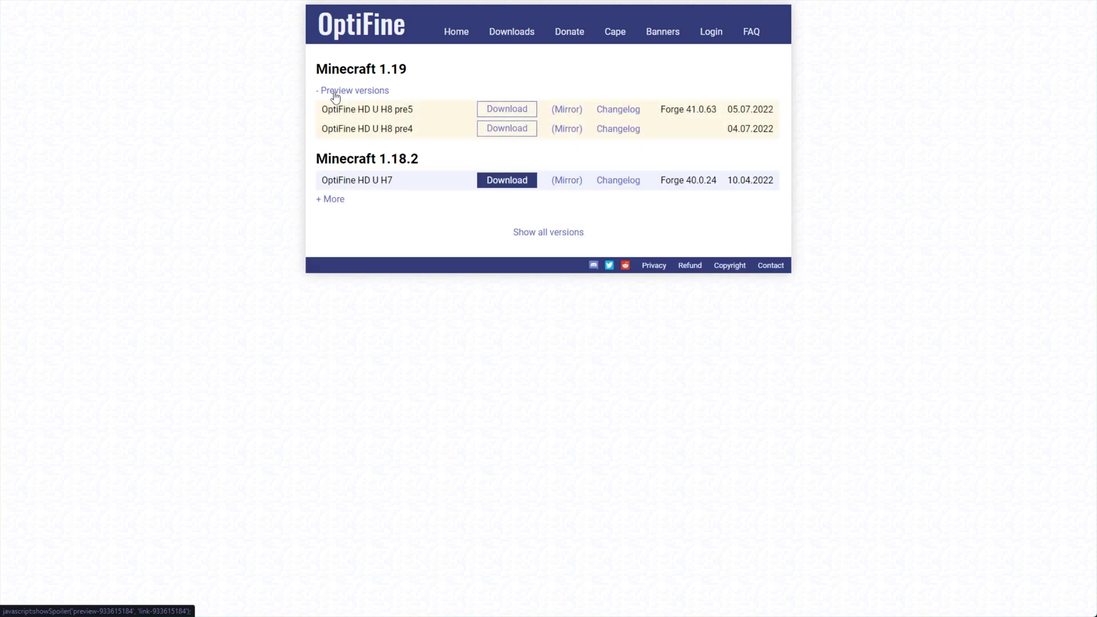
drag(426, 119, 326, 116)
drag(661, 108, 716, 111)
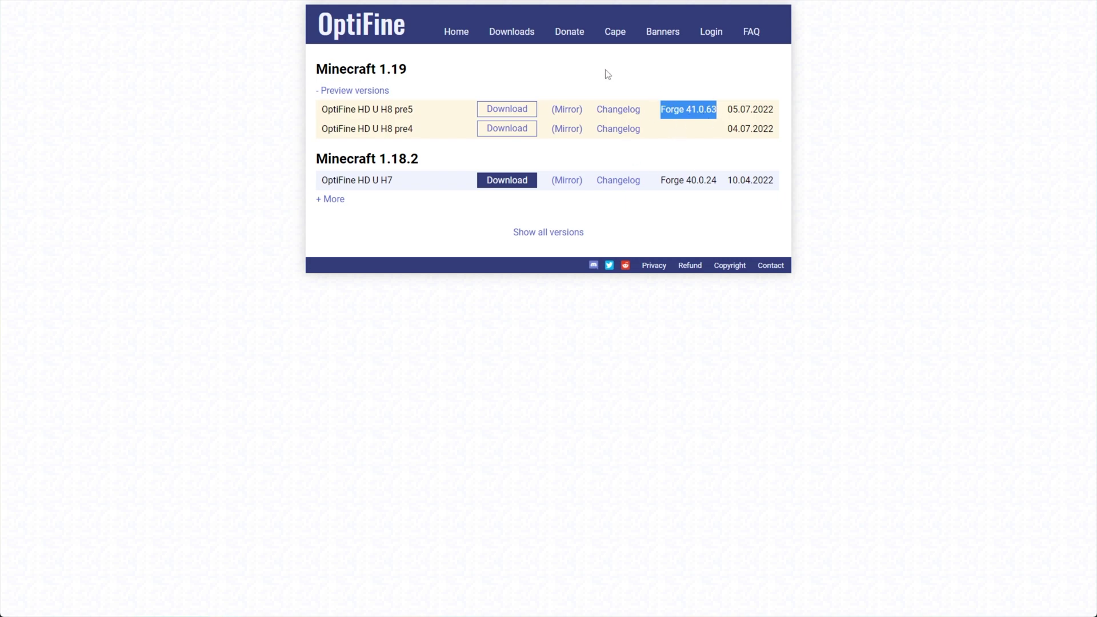
click(519, 93)
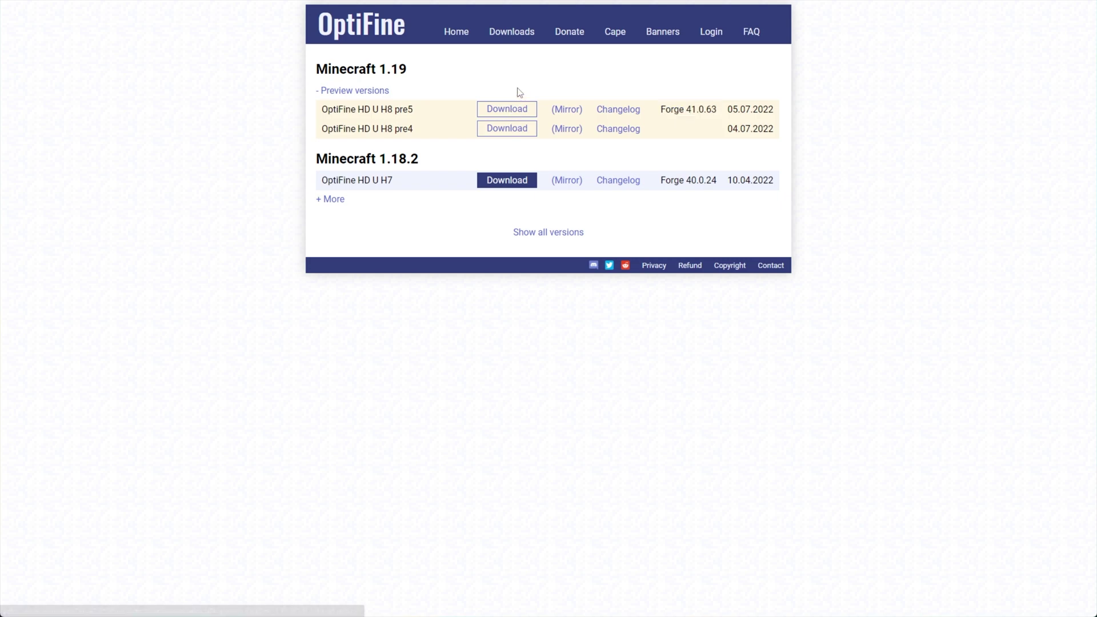
click(570, 115)
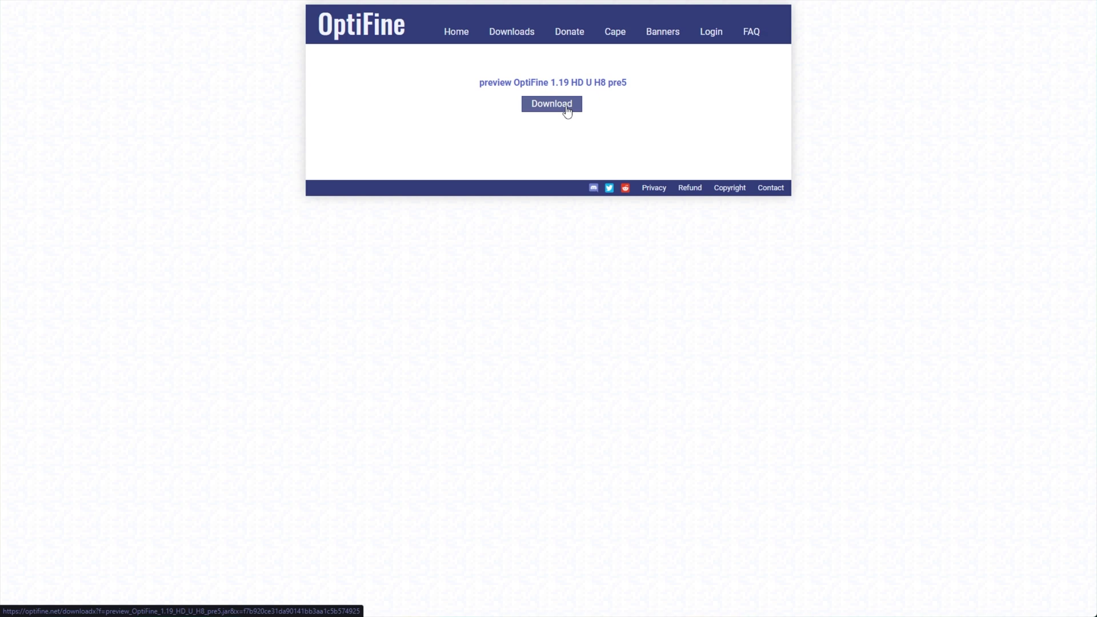
click(574, 109)
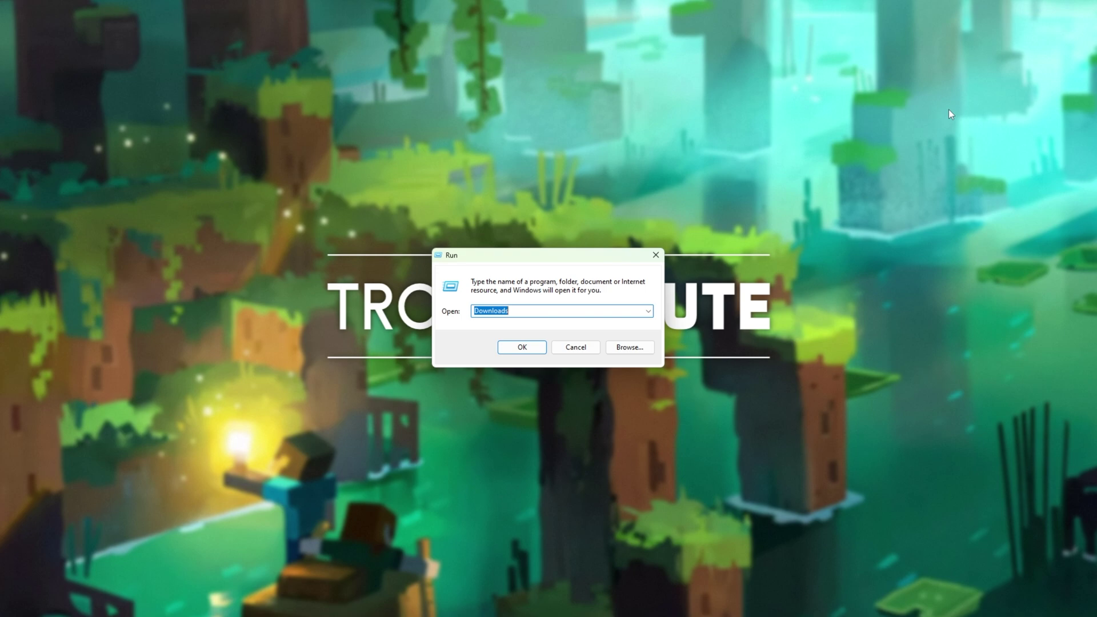
Open the %AppData%\.minecraft folder through the Windows Run dialog
key(BackSpace)
text(%Ap)
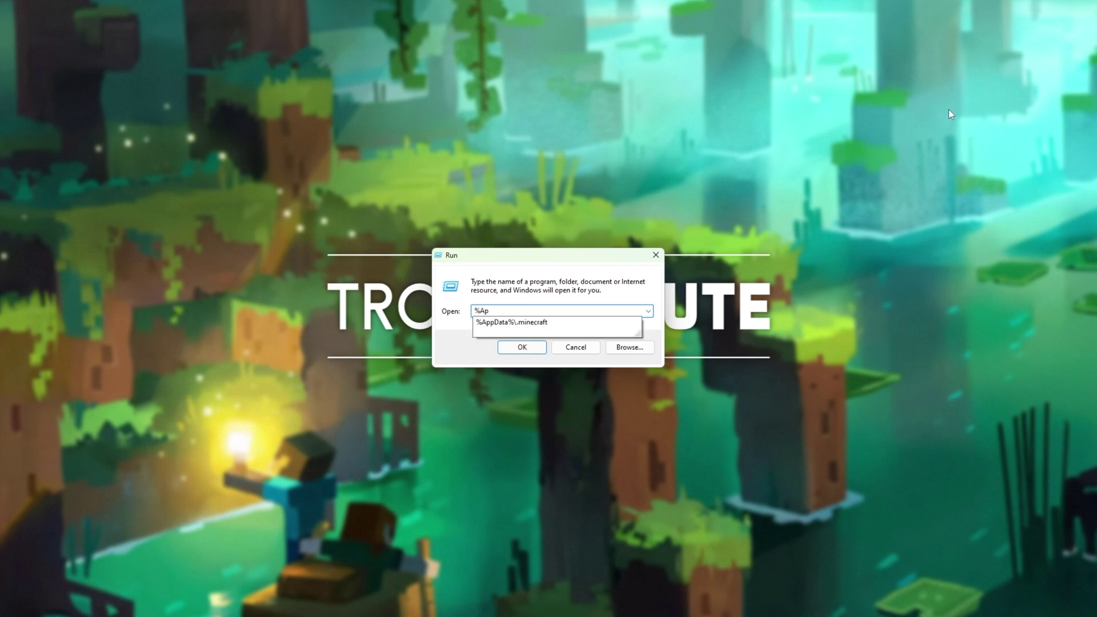
key(Down)
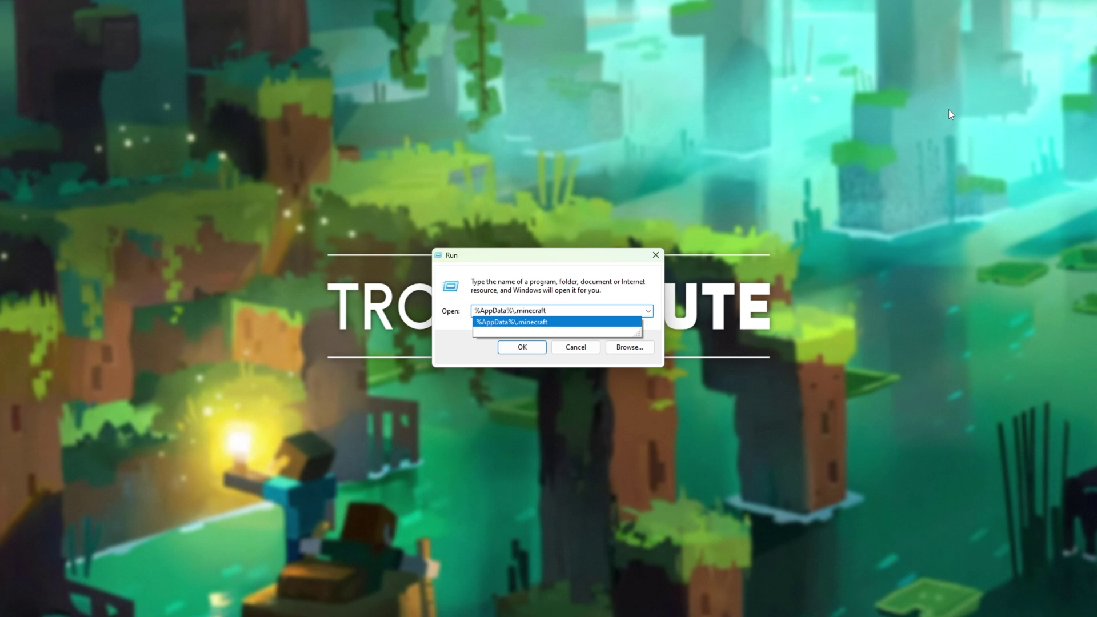
key(BackSpace)
key(BackSpace)
key(BackSpace)
key(BackSpace)
key(BackSpace)
key(BackSpace)
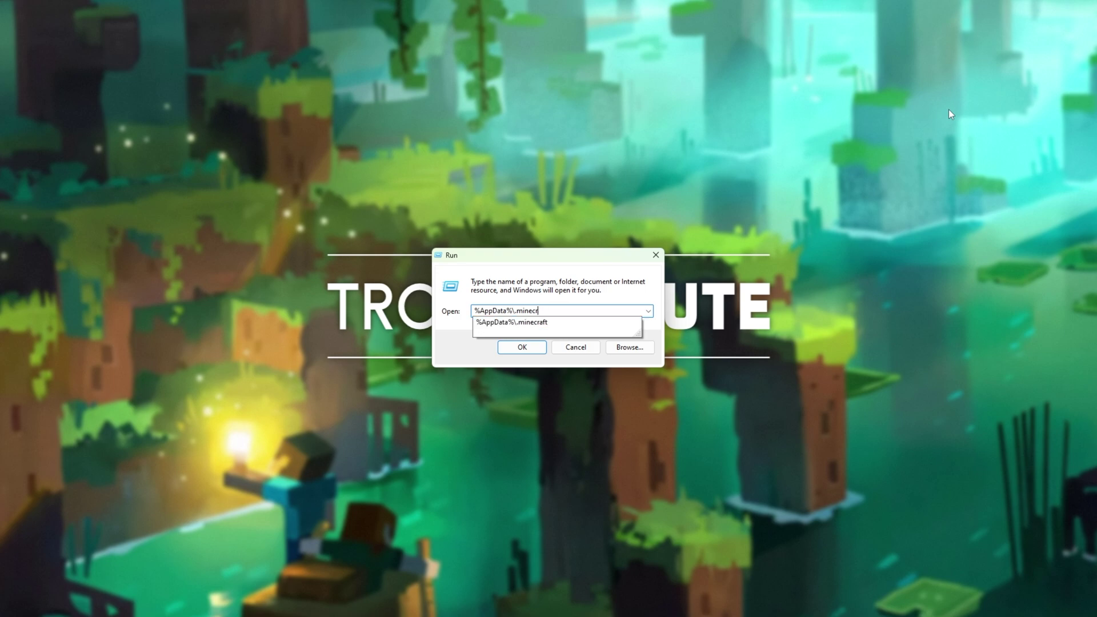
click(525, 323)
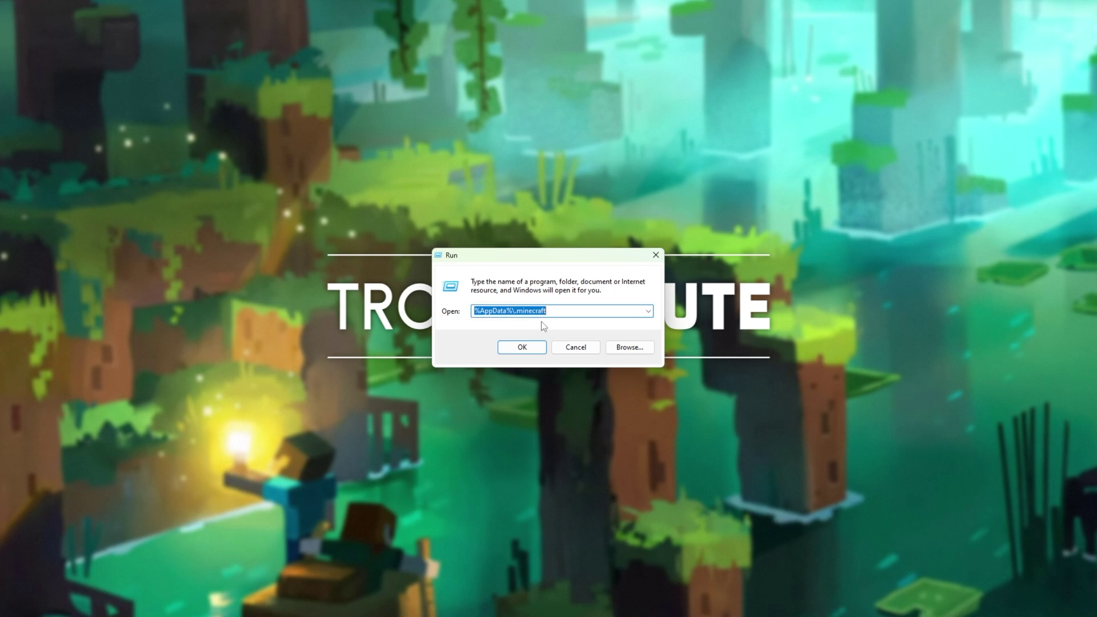
click(532, 352)
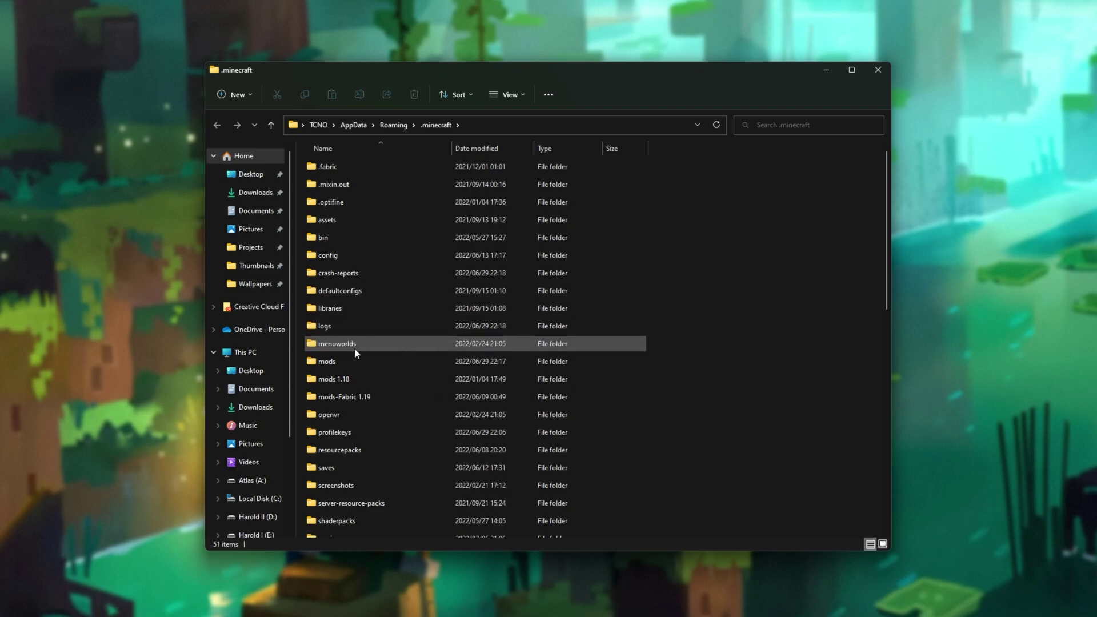
Open the mods folder inside .minecraft, leaving the separate mods 1.18 and mods-Fabric 1.19 folders alone
click(327, 365)
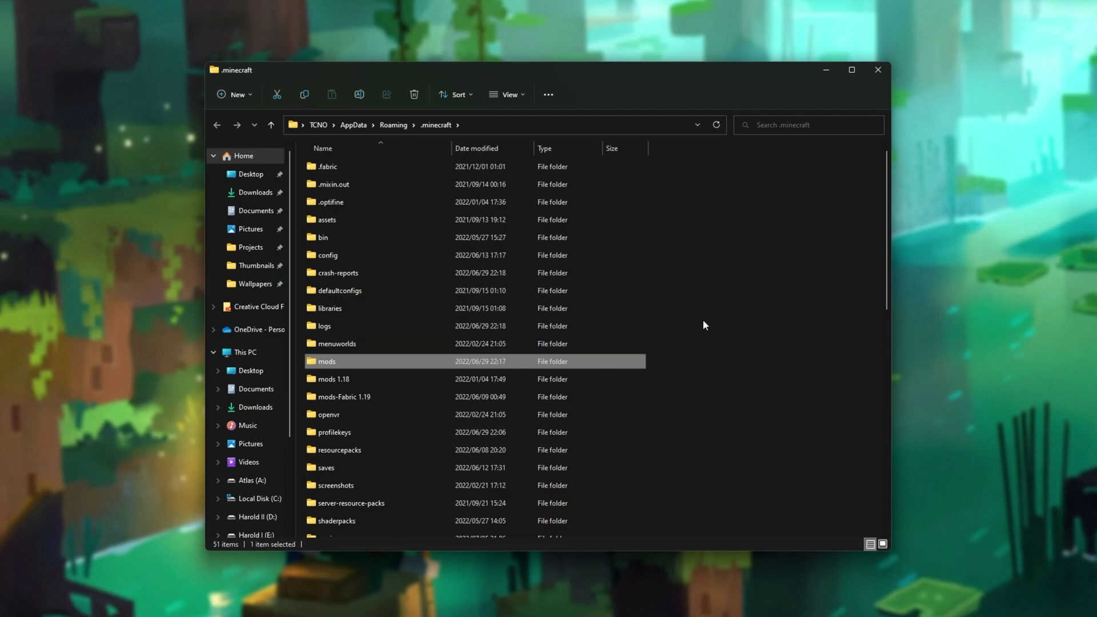
double_click(355, 362)
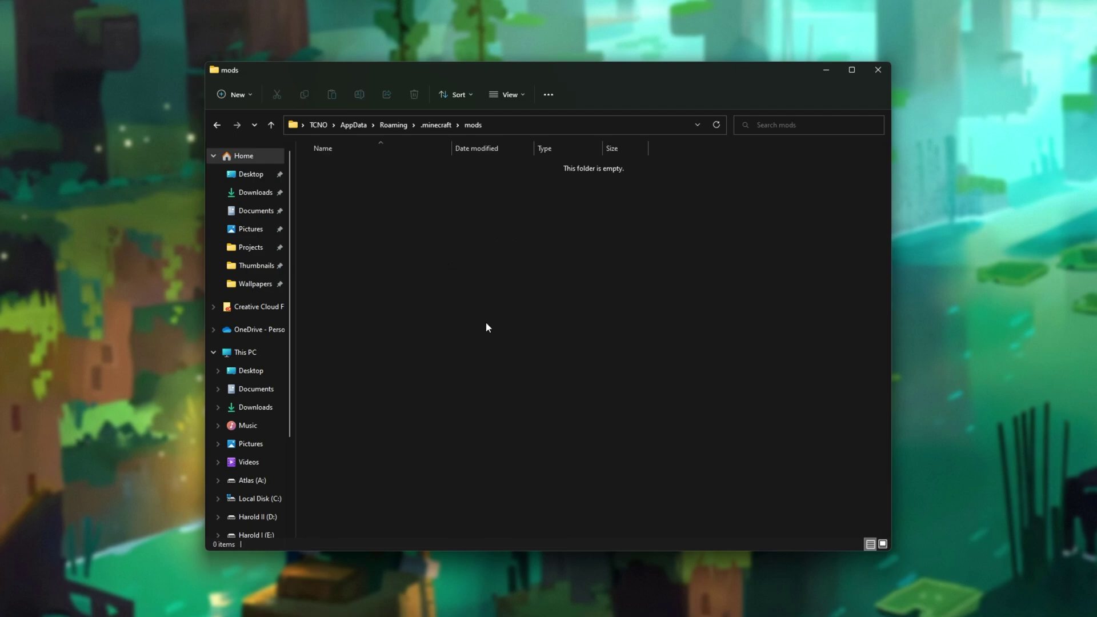
drag(479, 341, 338, 155)
click(436, 125)
click(355, 379)
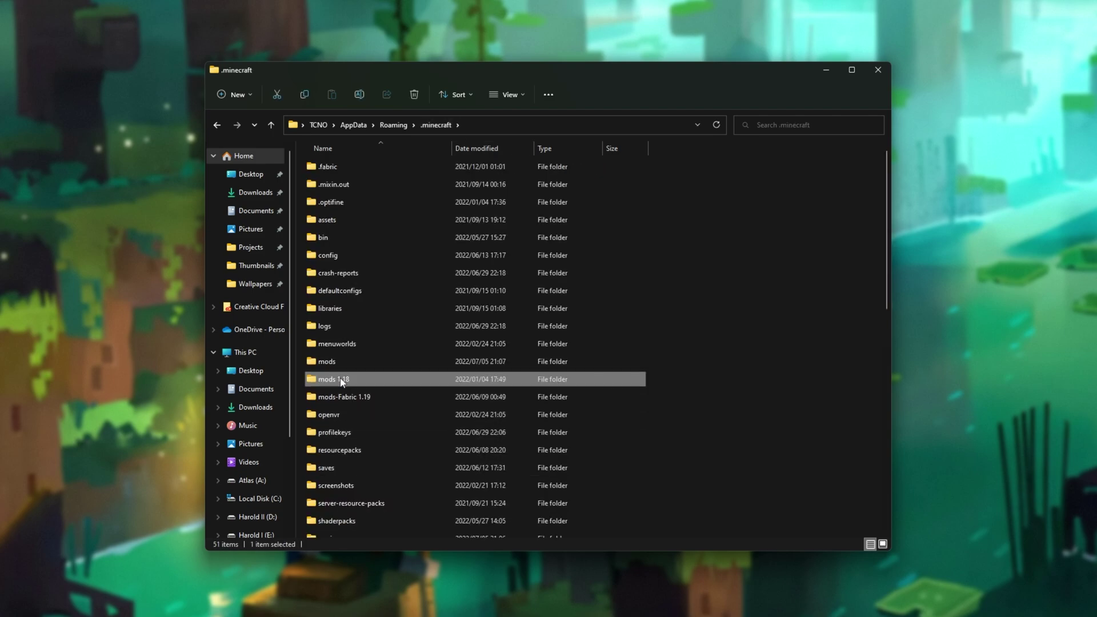
drag(661, 375, 583, 392)
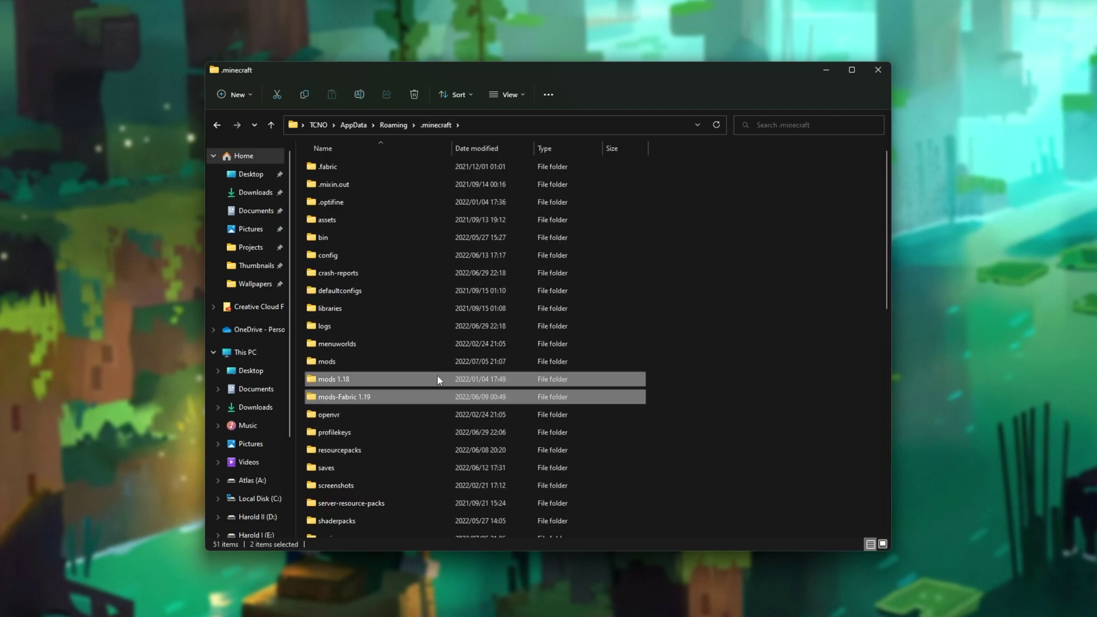
double_click(393, 361)
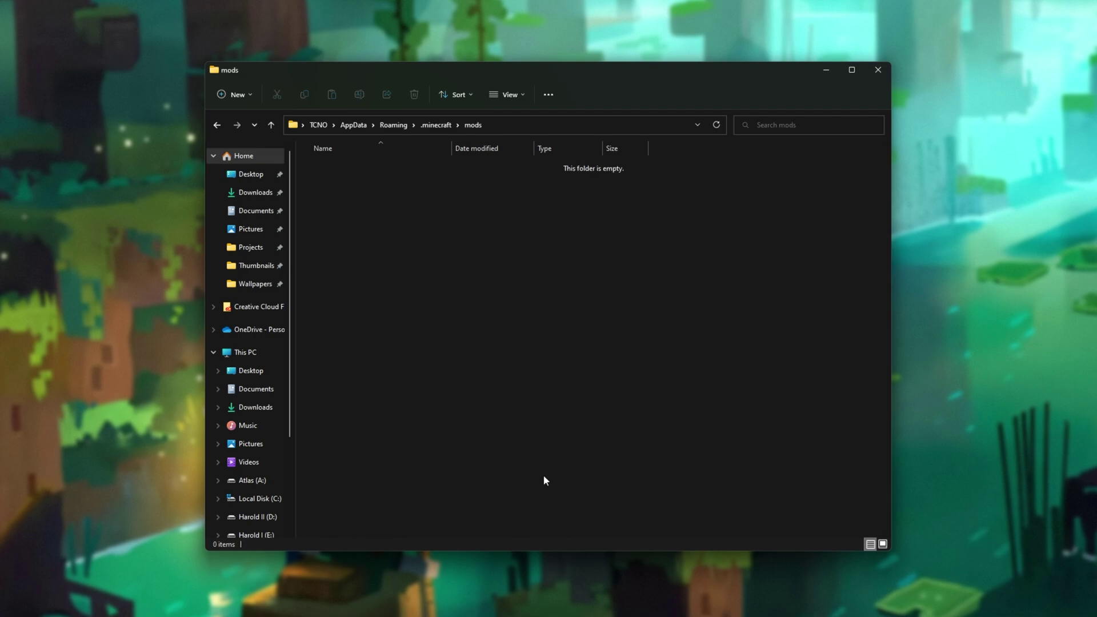
Bring the downloaded preview_OptiFine_1.19_HD_U_H8_pre5.jar from the browser into the mods folder
key(alt+Tab)
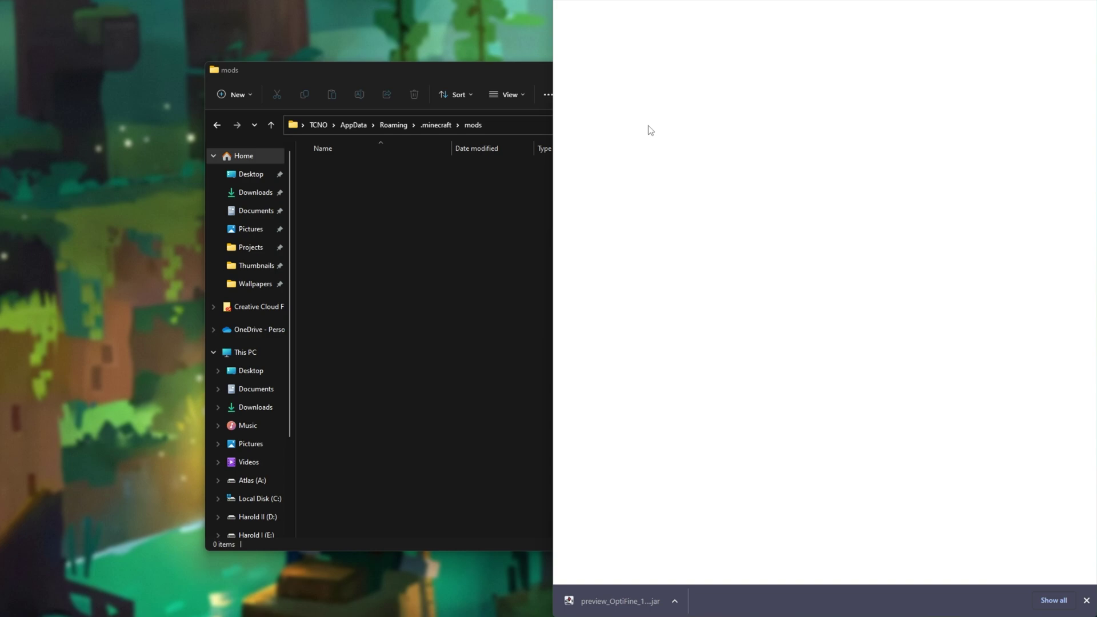
drag(605, 601, 477, 260)
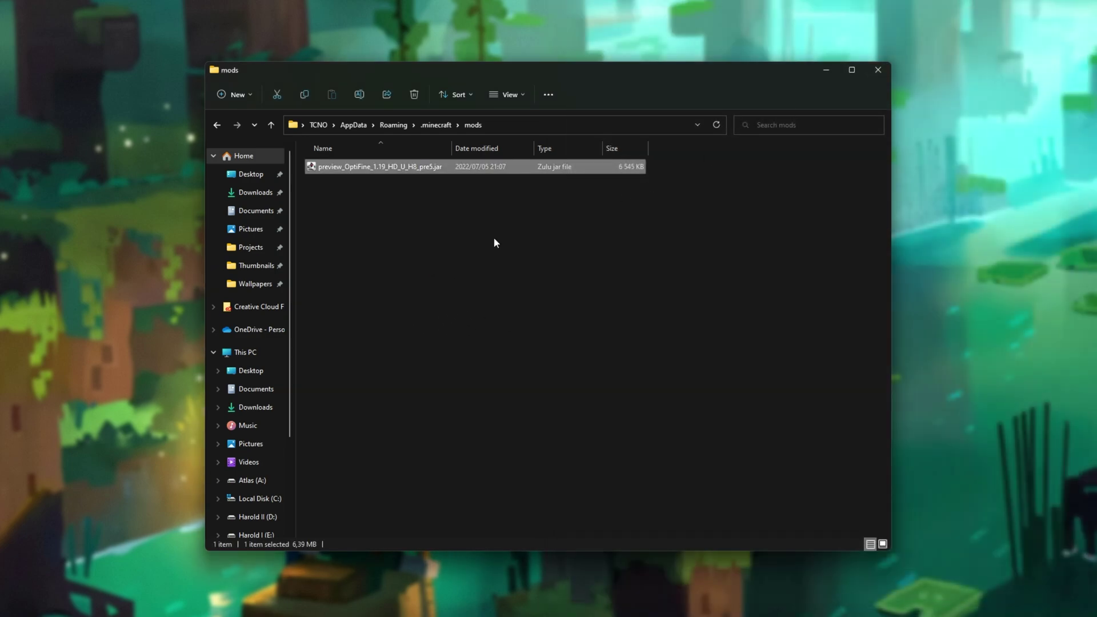
click(494, 238)
click(374, 168)
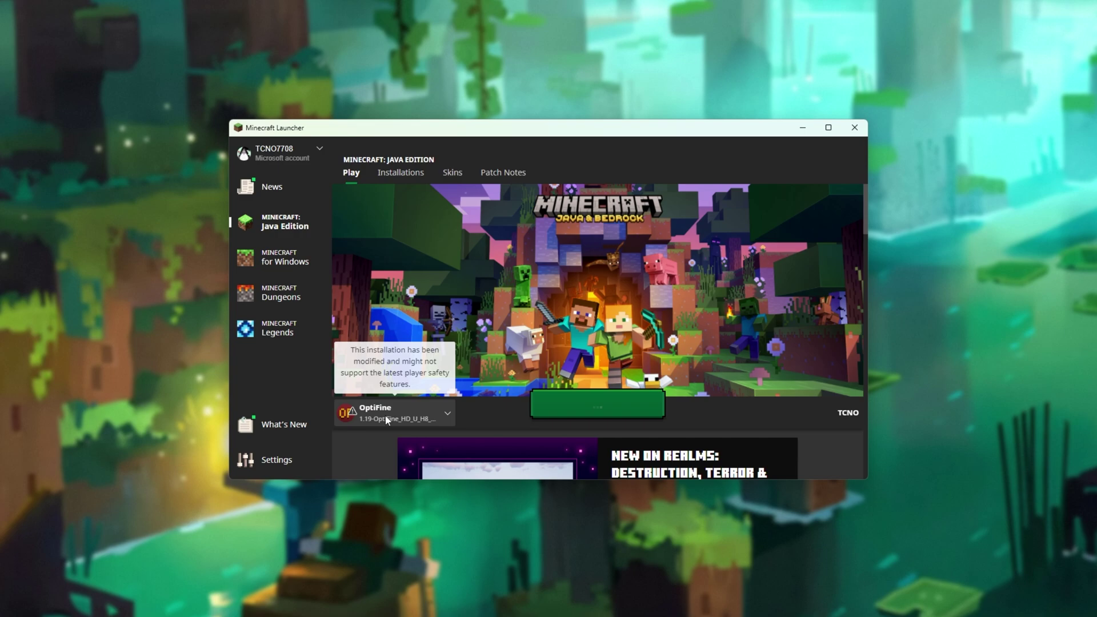
In the Minecraft Launcher, select the forge 1.19-forge-41.0.63 installation for play and open the list of installations
click(387, 420)
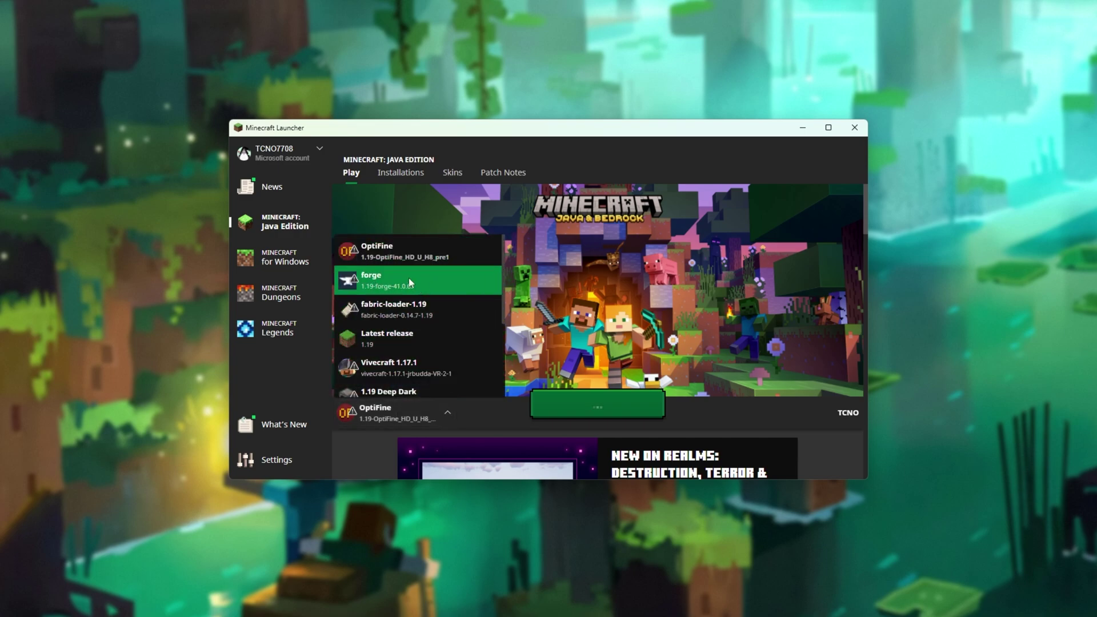
click(379, 277)
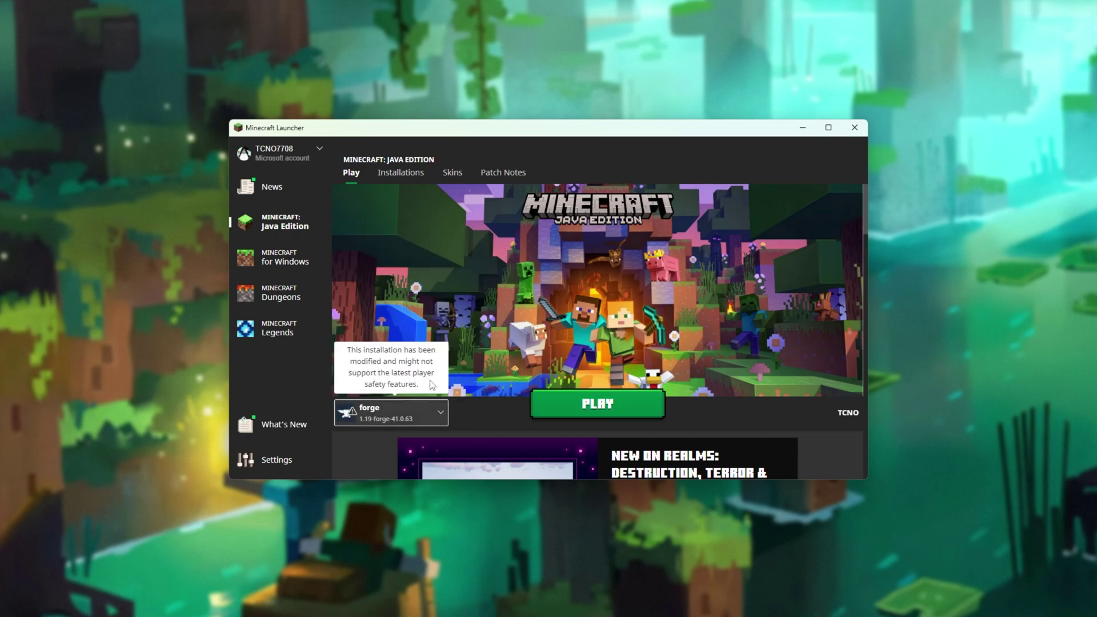
click(400, 174)
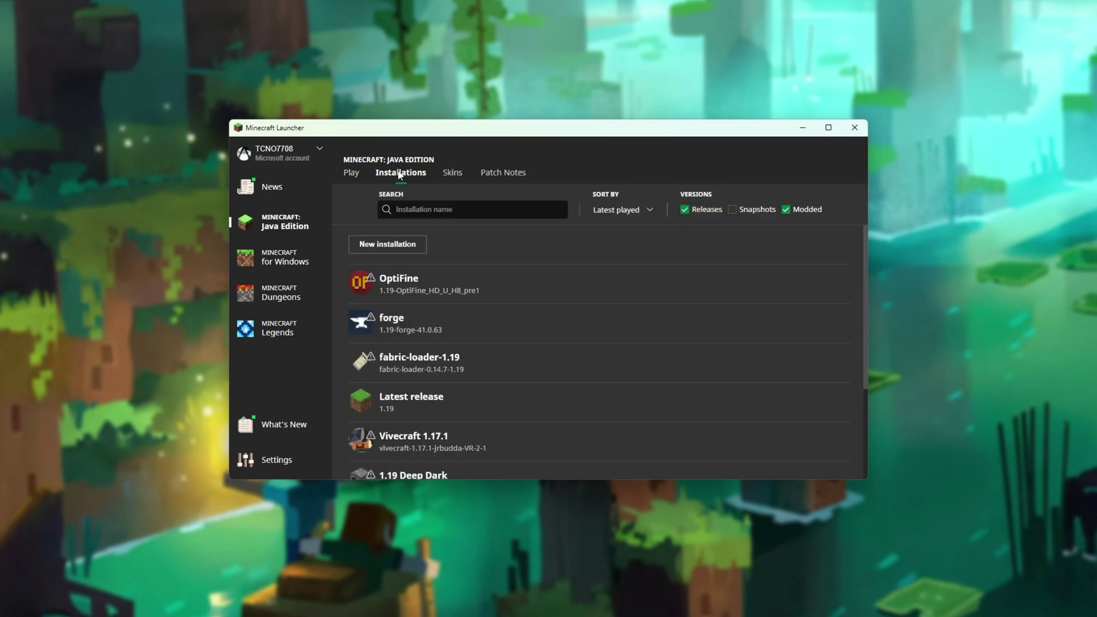
click(367, 247)
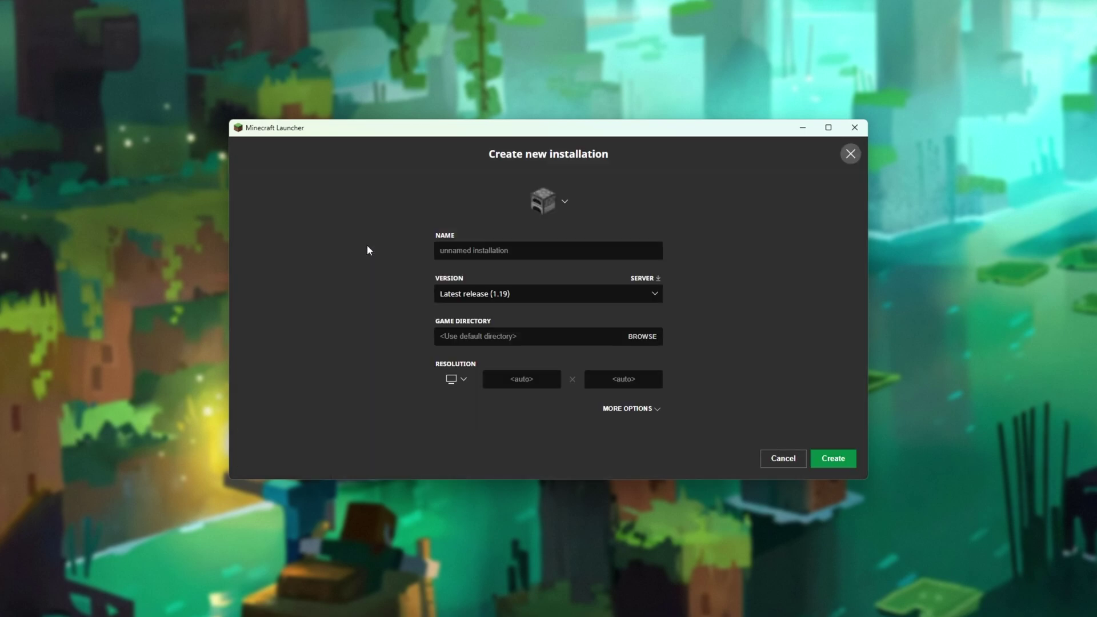
click(527, 293)
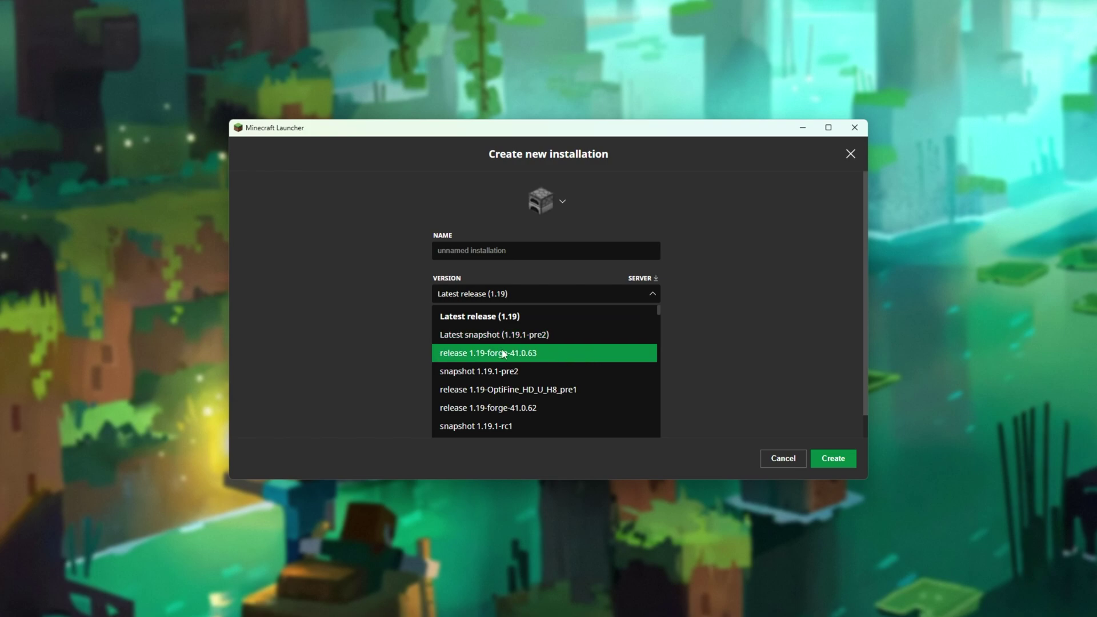
key(Escape)
key(Escape)
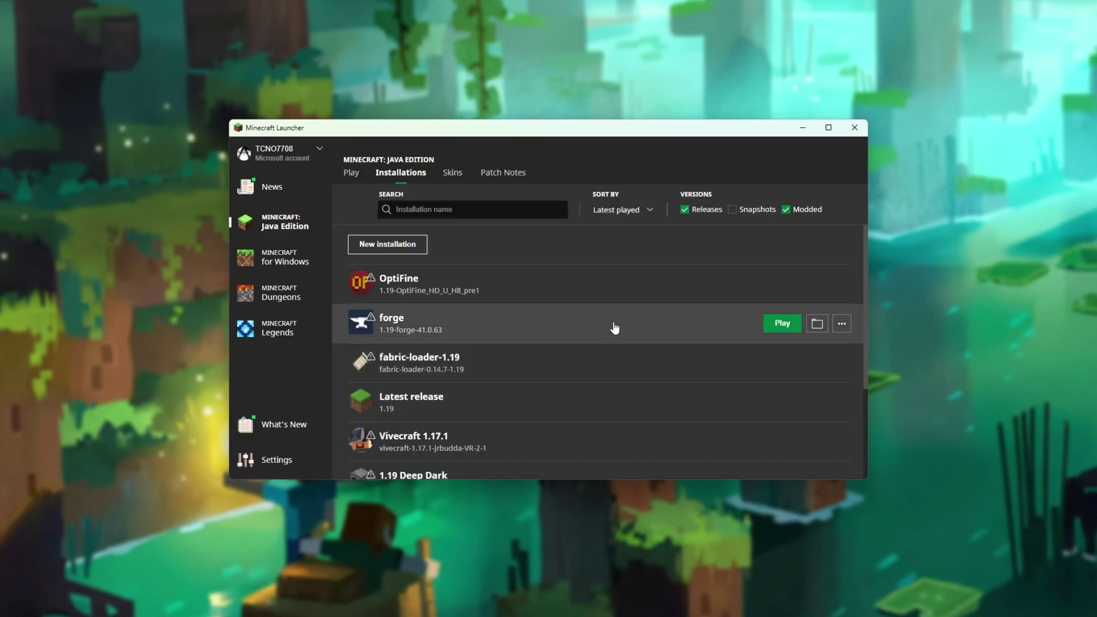
Review the -Xmx memory value in the forge installation's JVM arguments and save the installation
click(841, 324)
click(827, 350)
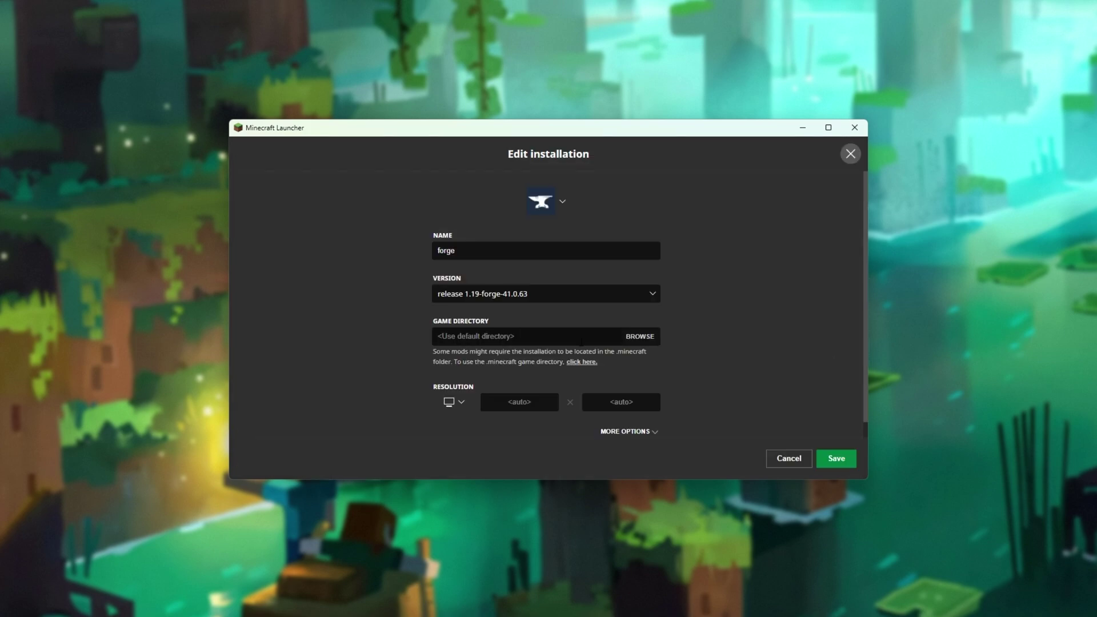
click(625, 431)
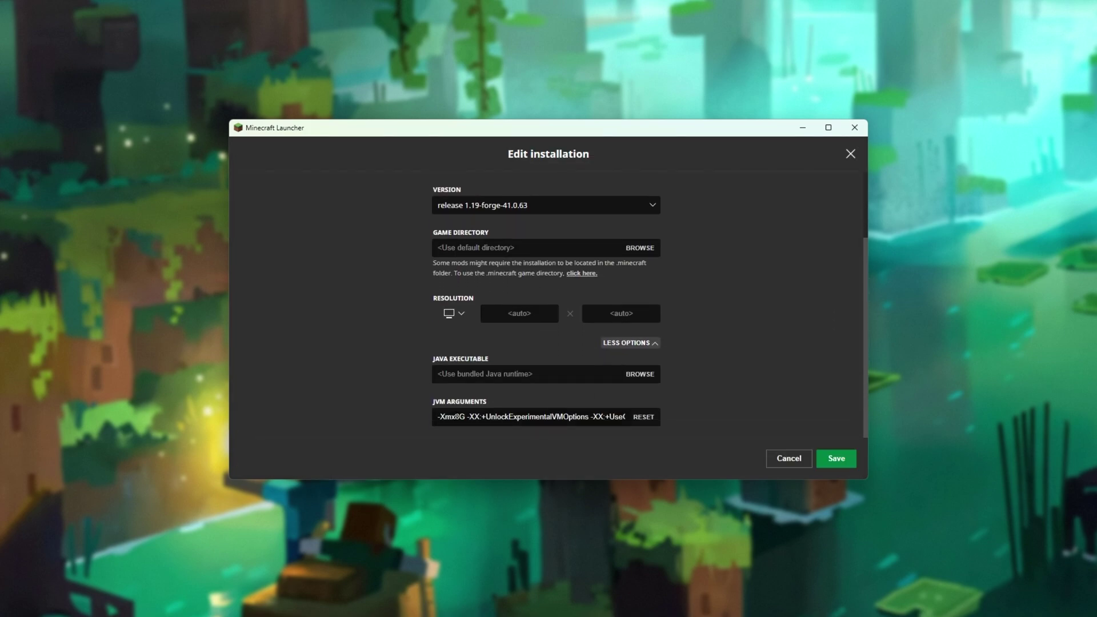
drag(455, 416, 459, 416)
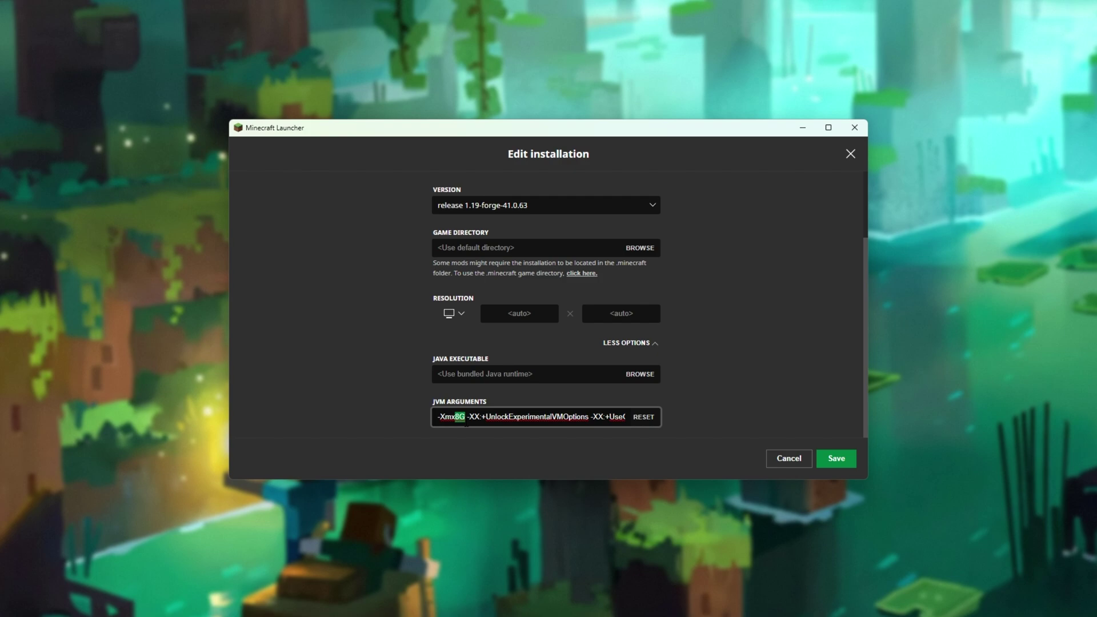
click(655, 335)
scroll(655, 335, up, 2)
click(835, 460)
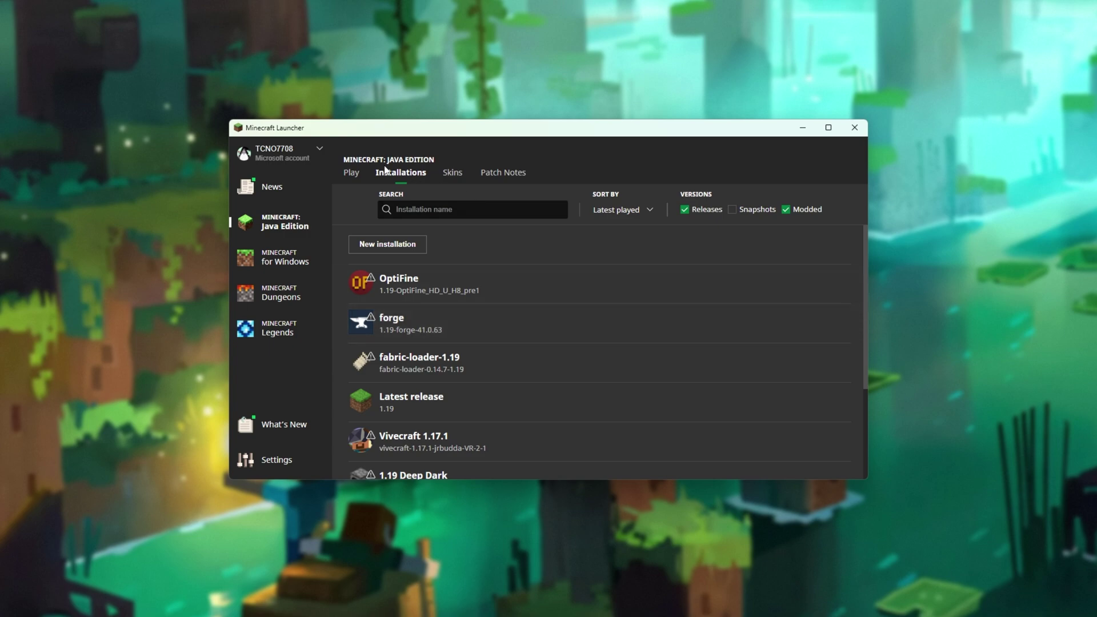
Launch the game with the forge 1.19-forge-41.0.63 installation, accepting the modified-installation risks and opting out of further warnings for it
click(355, 175)
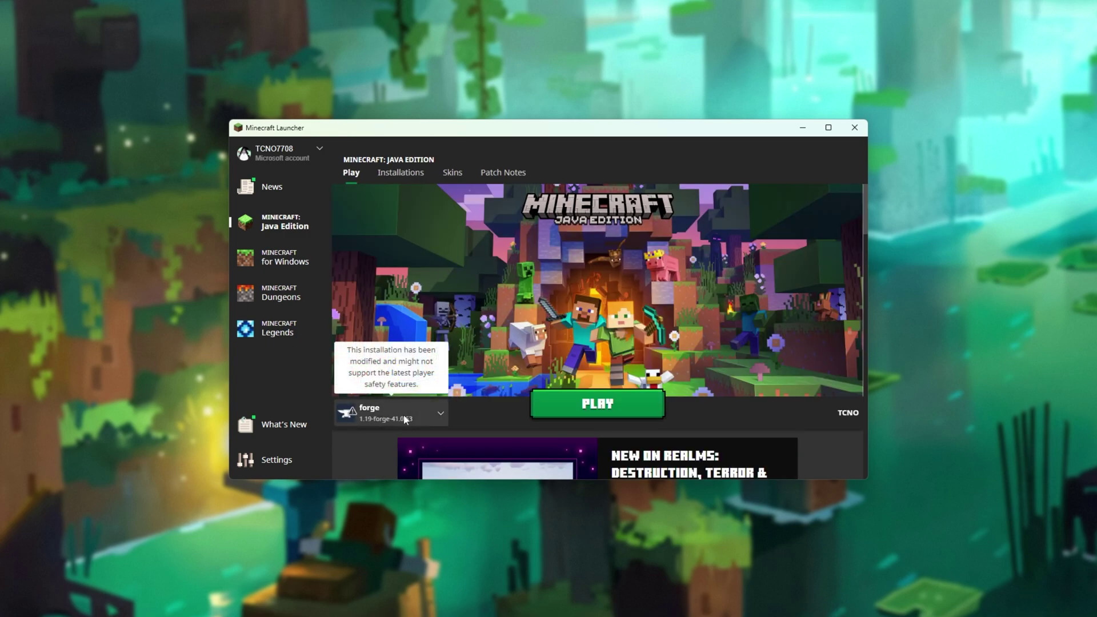
click(575, 404)
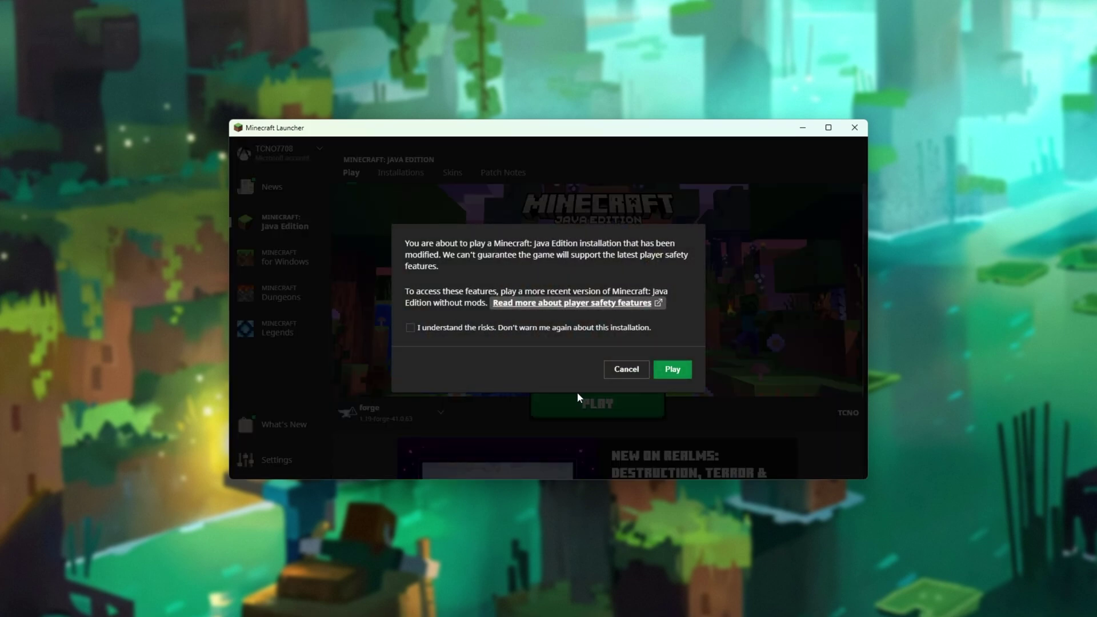
click(581, 331)
click(668, 370)
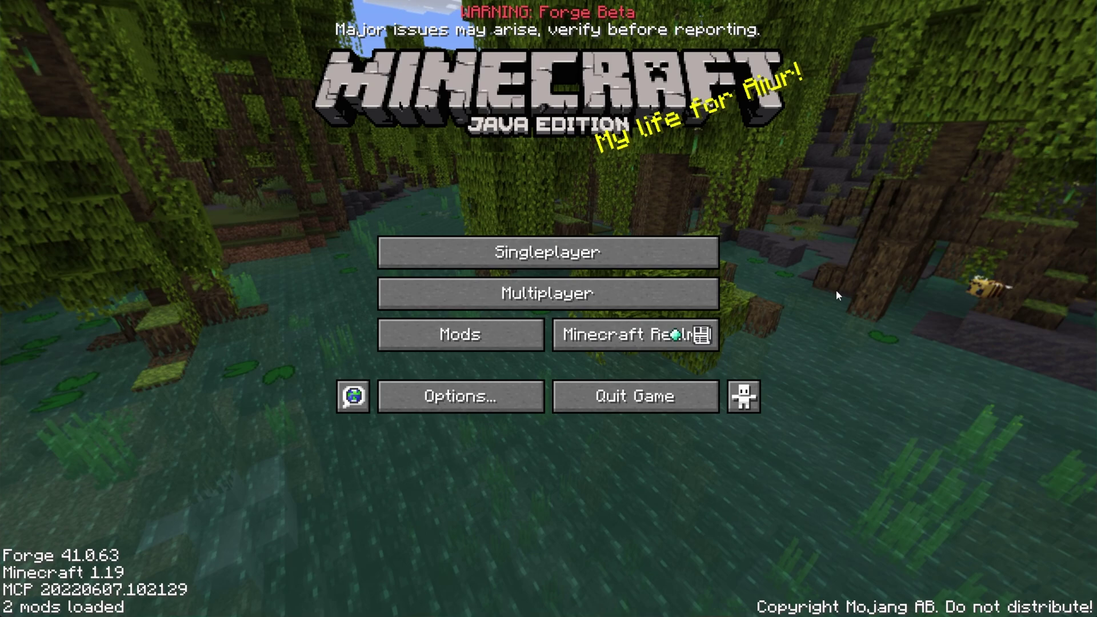
Check the list of loaded mods and OptiFine's video settings, including the Performance page, and return to the title screen
click(492, 338)
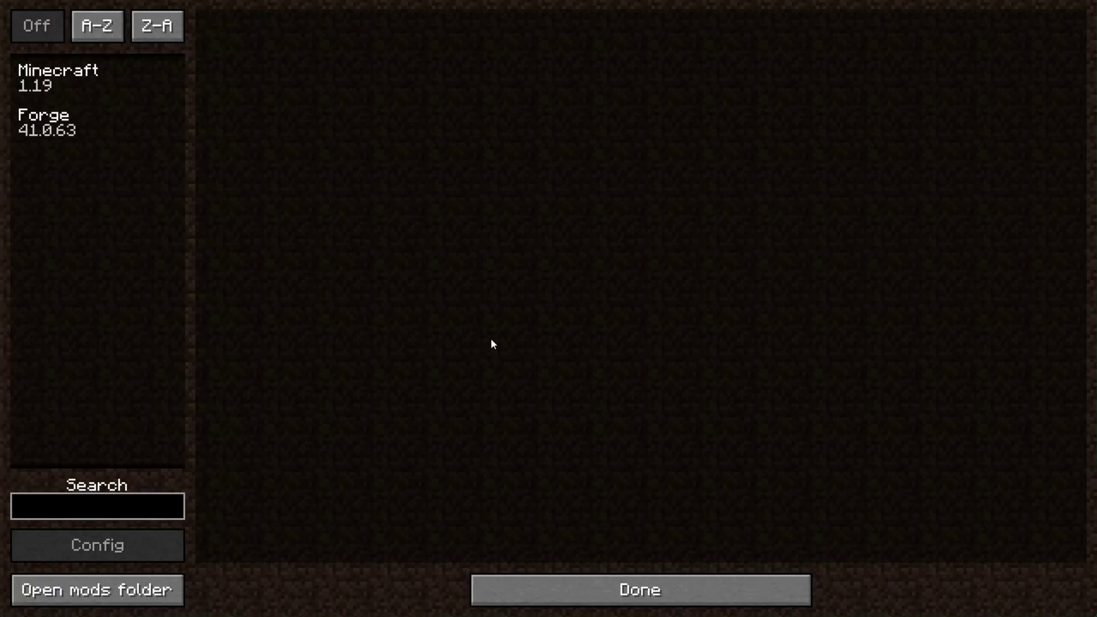
click(571, 590)
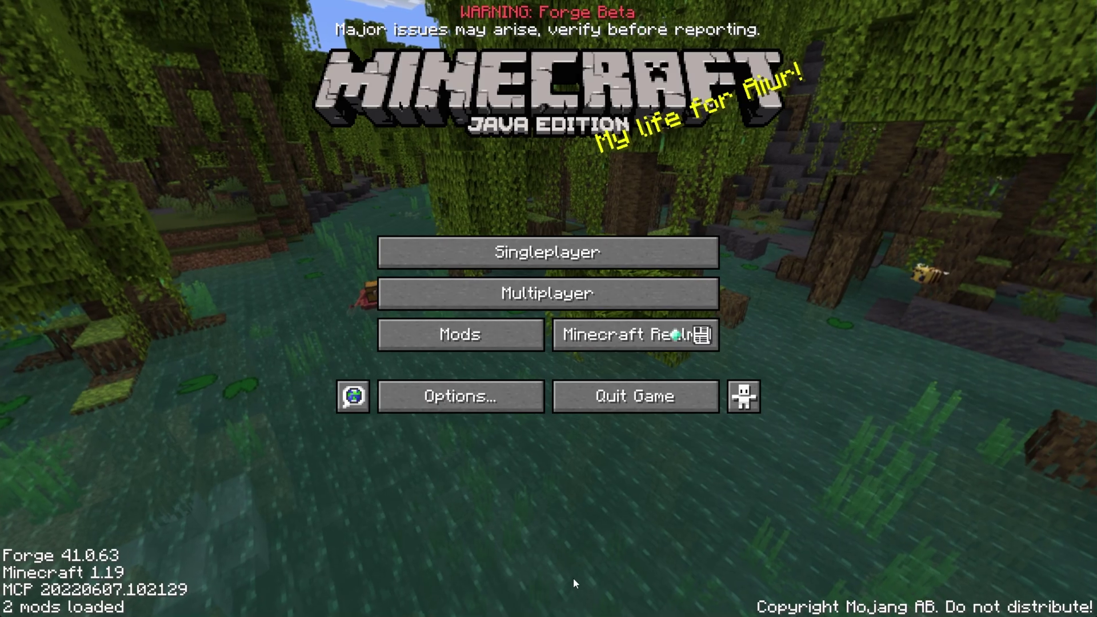
click(454, 397)
click(496, 232)
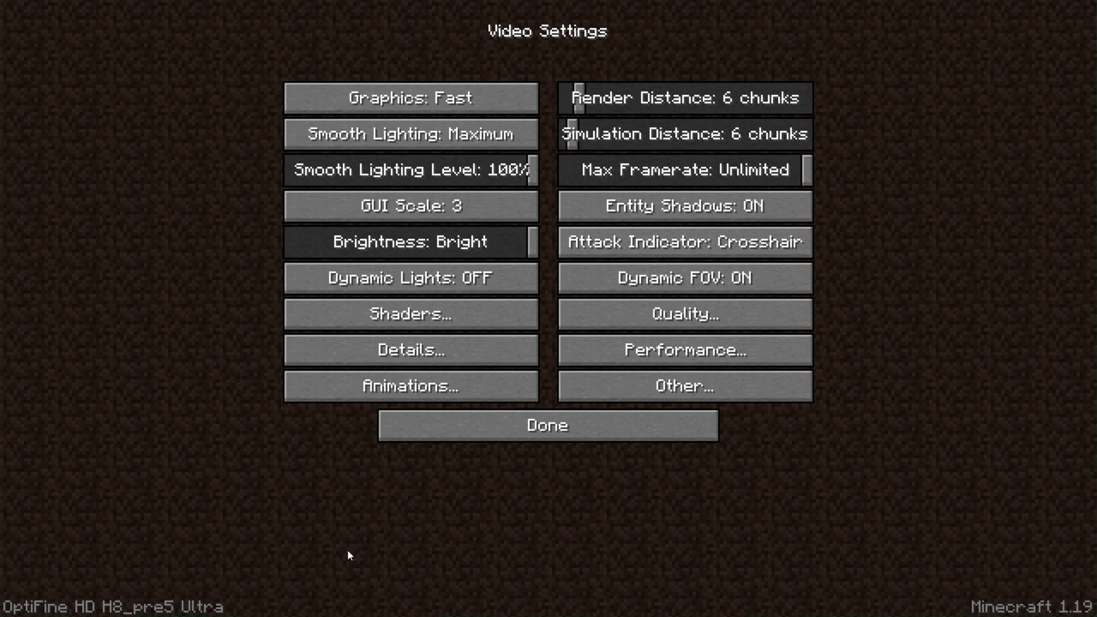
click(755, 349)
click(642, 425)
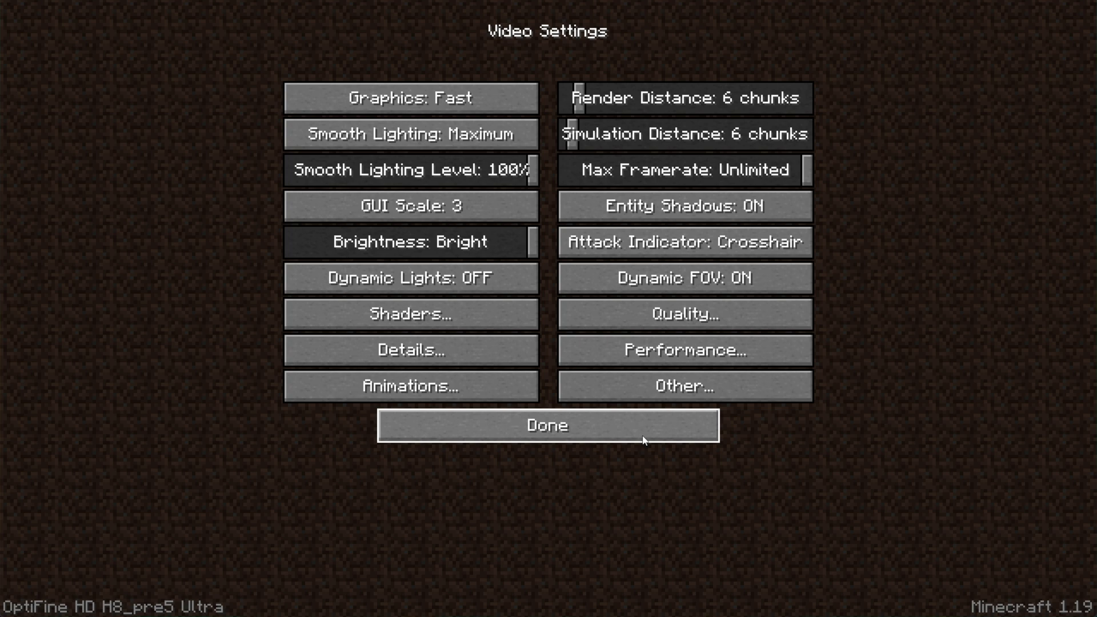
click(642, 437)
click(598, 401)
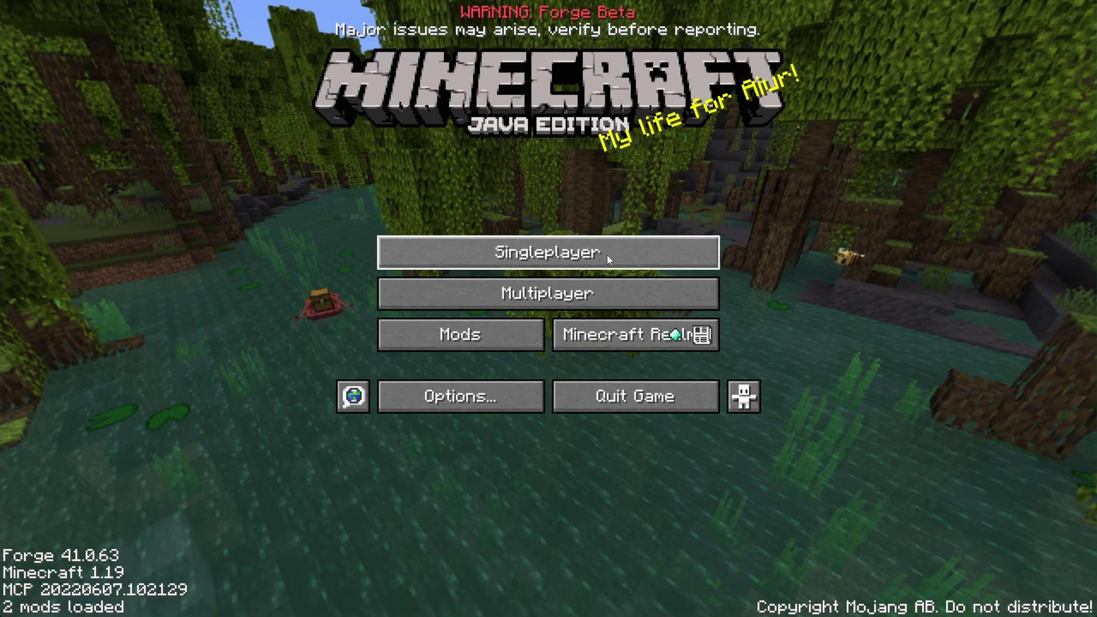
Load a saved singleplayer world, move around in it and switch to the front-facing third-person view of the character
click(606, 255)
click(342, 115)
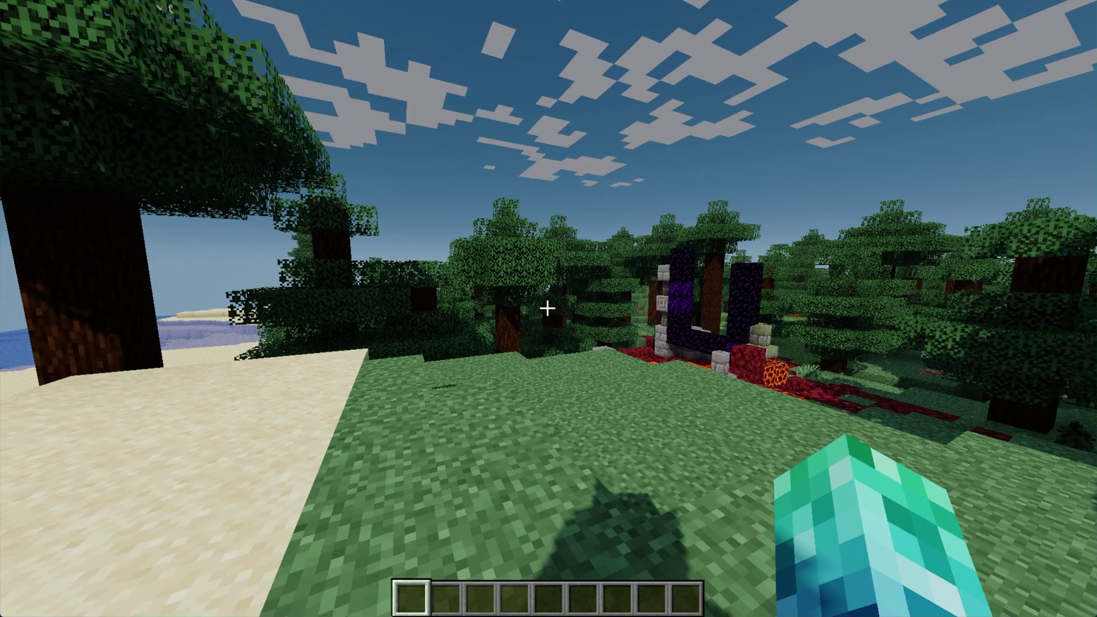
key(w)
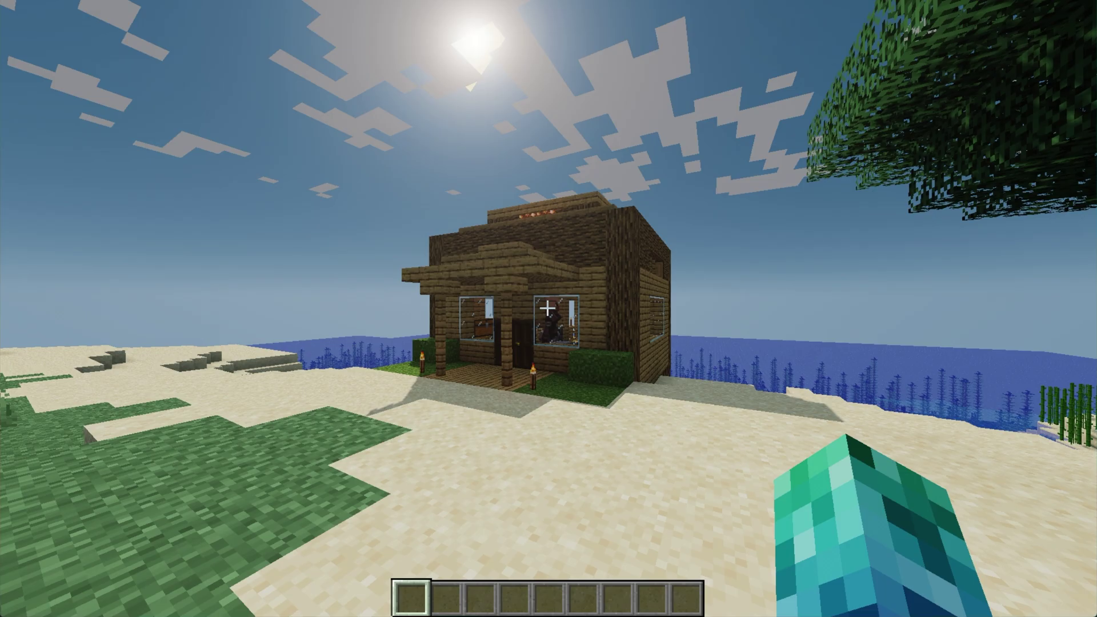
key(F5)
key(F5)
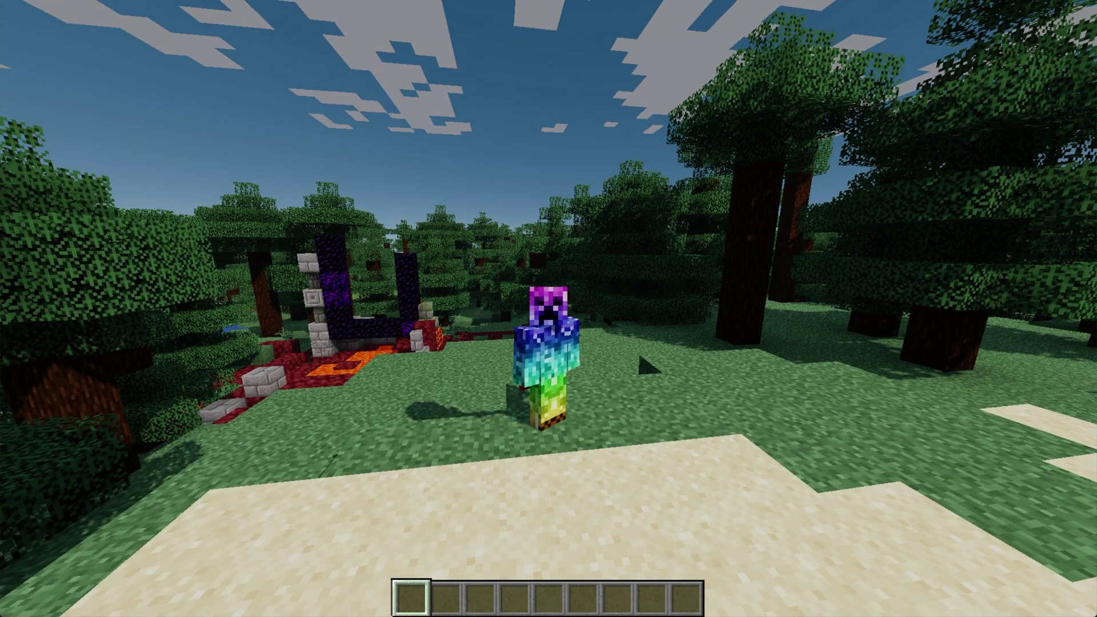